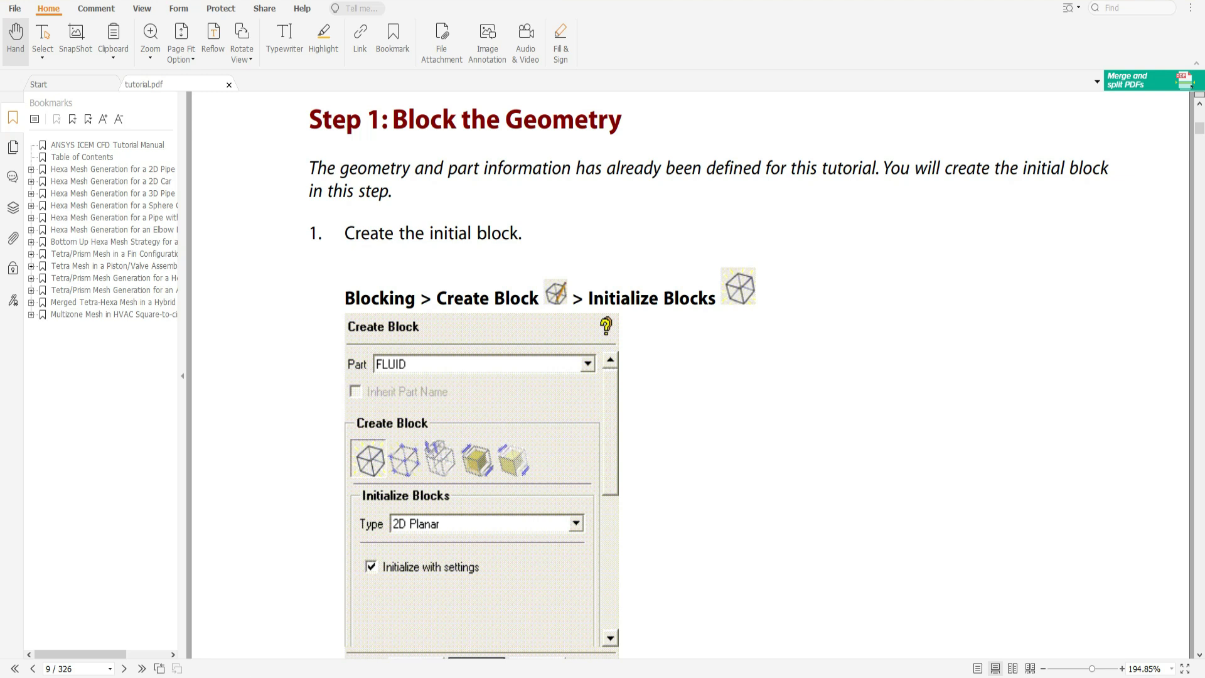
- Read the tutorial PDF's instructions for creating the initial block and compare them with the pipe junction geometry in ICEM CFD
{"action": "key", "text": "alt+Tab"}
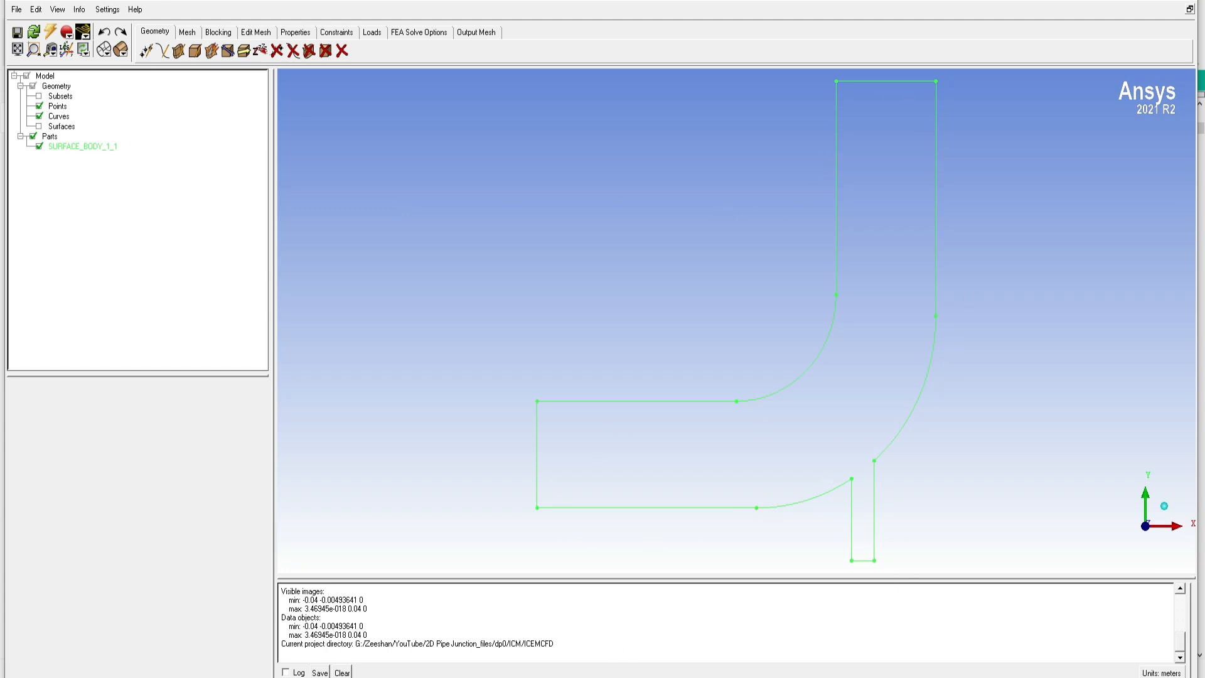
{"action": "key", "text": "alt+Tab"}
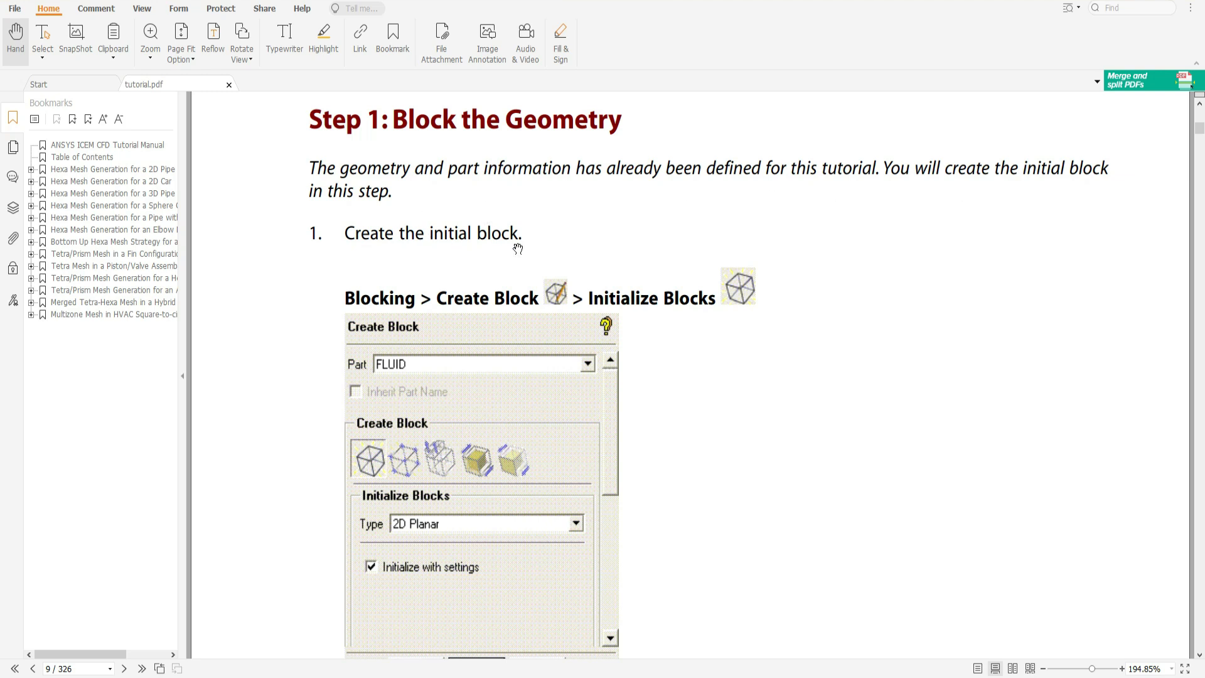
{"action": "left_click_drag", "start_coordinate": [820, 369], "coordinate": [821, 252]}
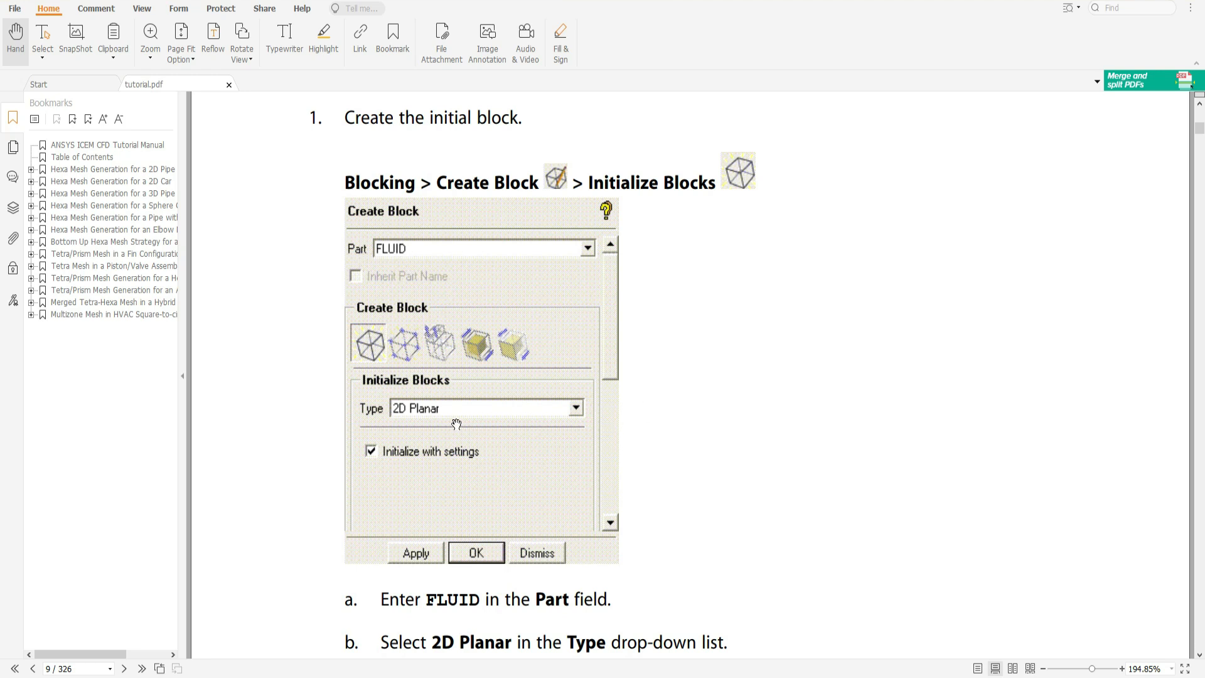
{"action": "scroll", "coordinate": [497, 420], "scroll_direction": "down", "scroll_amount": 5}
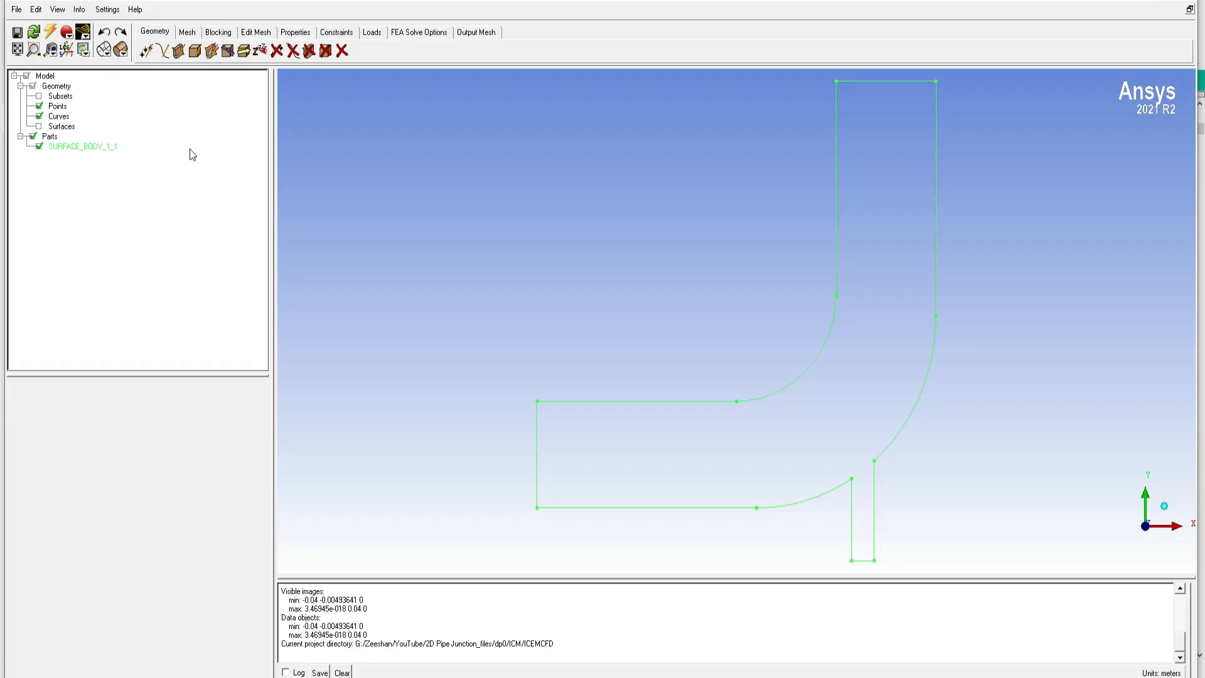
- In ICEM CFD, initialize a 2D Planar block around the pipe geometry in a part named FLUID
{"action": "left_click", "coordinate": [221, 34]}
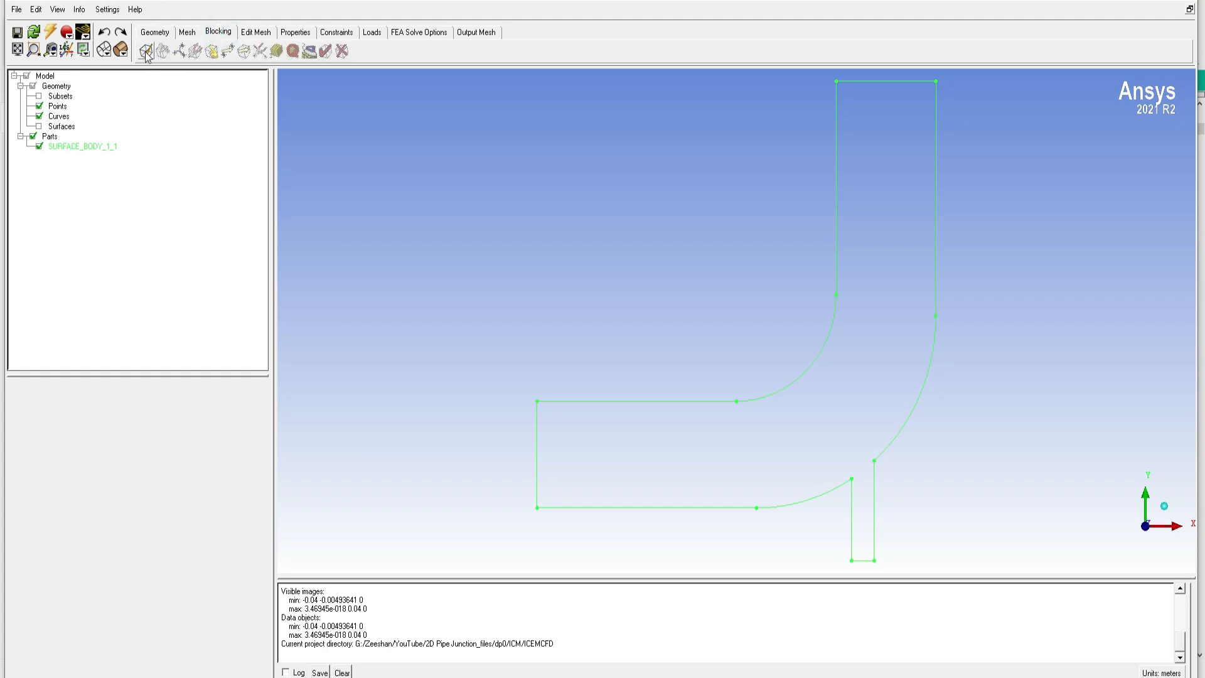
{"action": "left_click", "coordinate": [146, 52]}
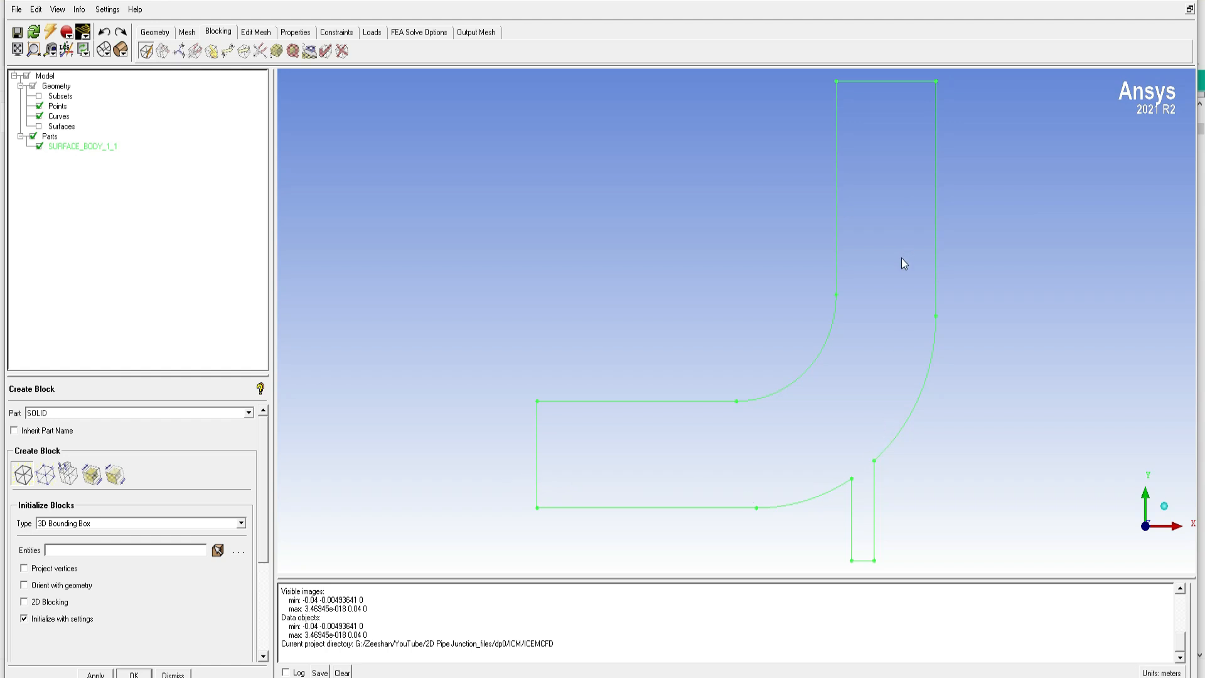
{"action": "left_click", "coordinate": [249, 413]}
{"action": "left_click", "coordinate": [104, 411]}
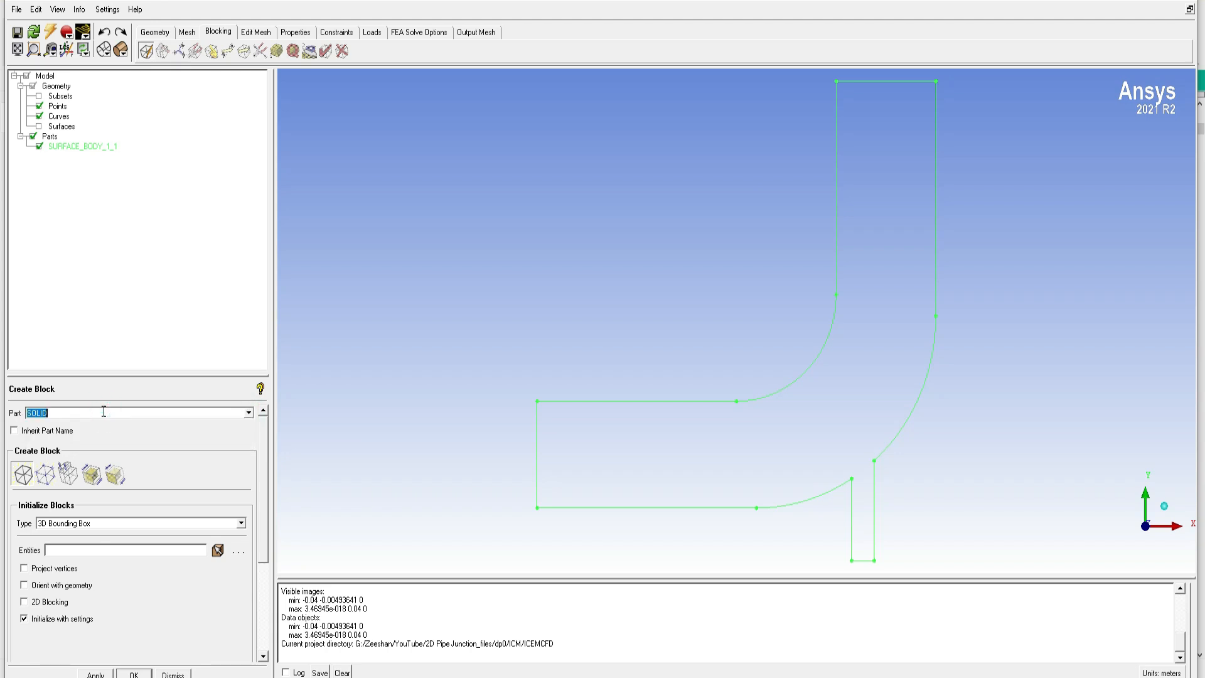
{"action": "key", "text": "BackSpace"}
{"action": "type", "text": "FLUI"}
{"action": "left_click", "coordinate": [241, 525]}
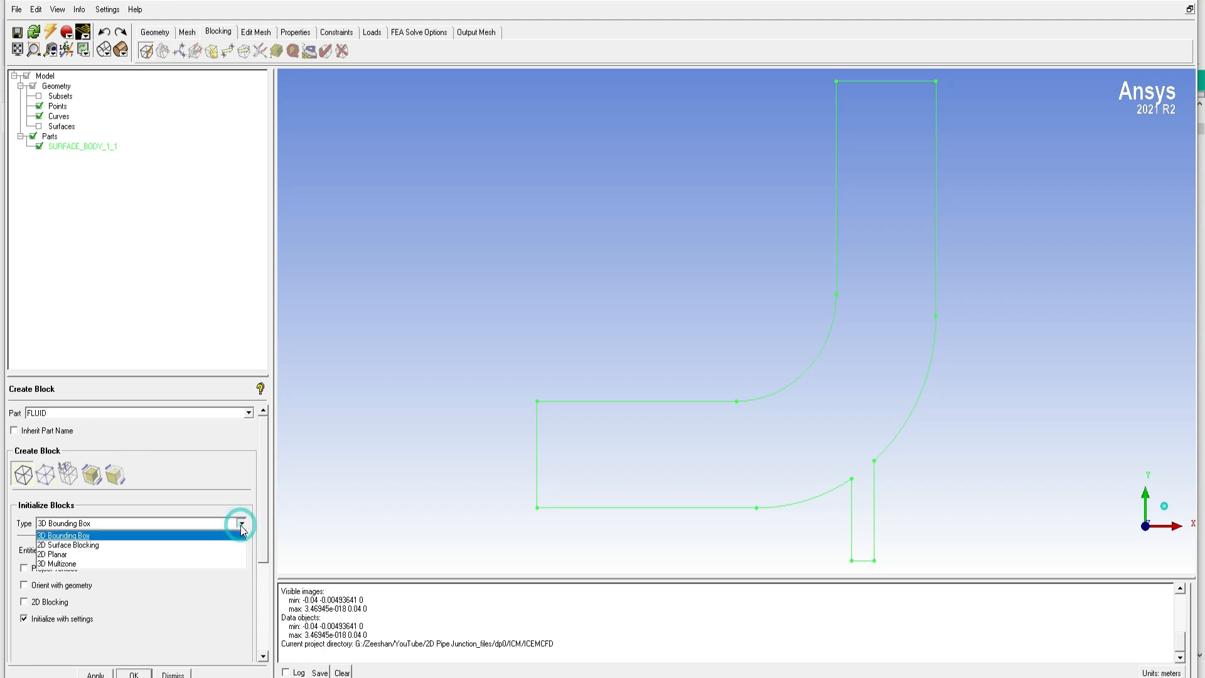
{"action": "left_click", "coordinate": [63, 555]}
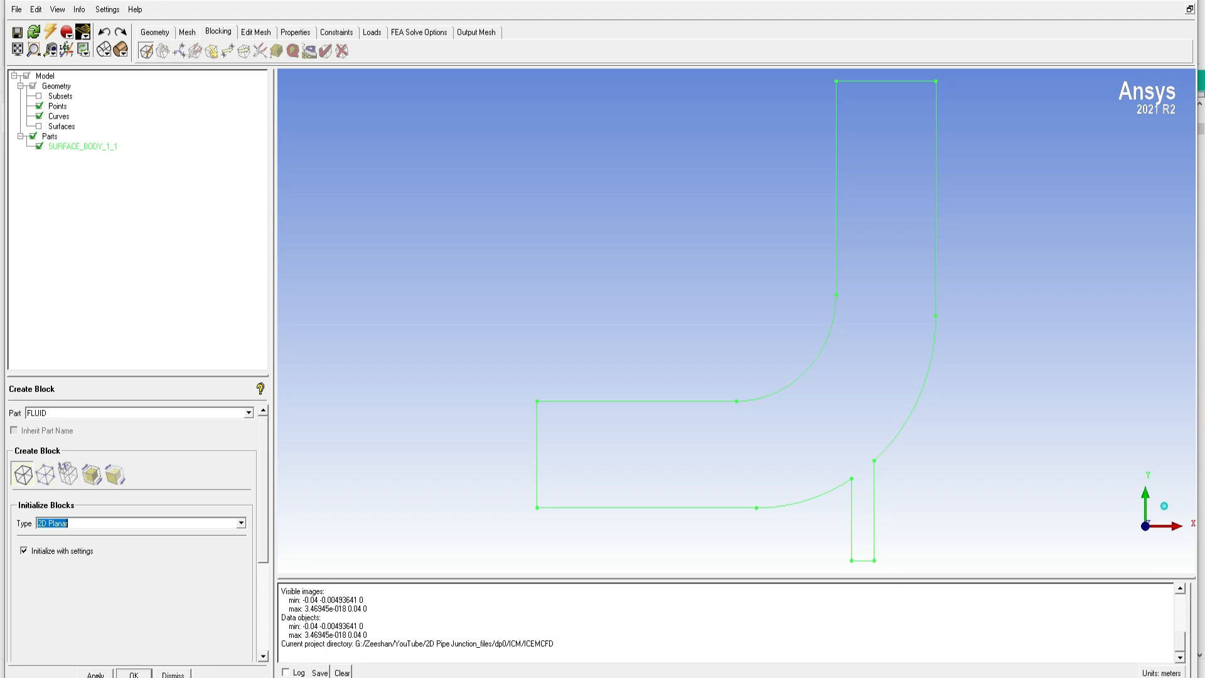
{"action": "left_click", "coordinate": [96, 674]}
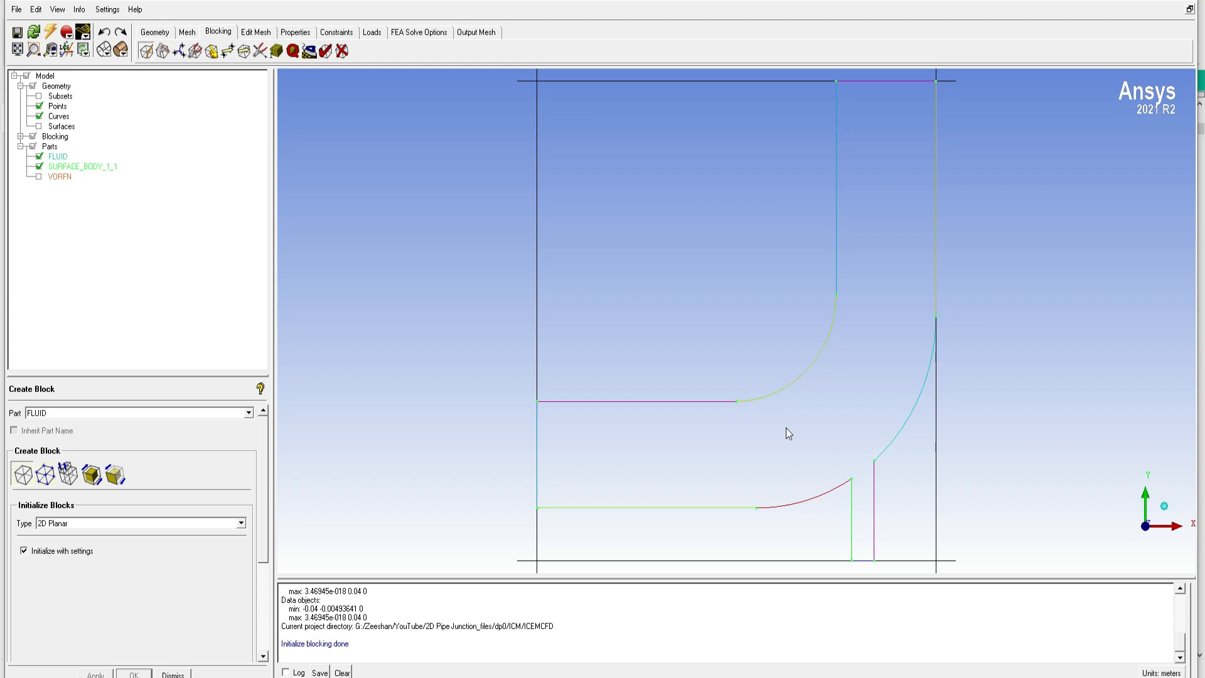
- Consult the tutorial PDF on displaying vertices and turn on Vertices under Blocking in ICEM CFD
{"action": "key", "text": "alt+Tab"}
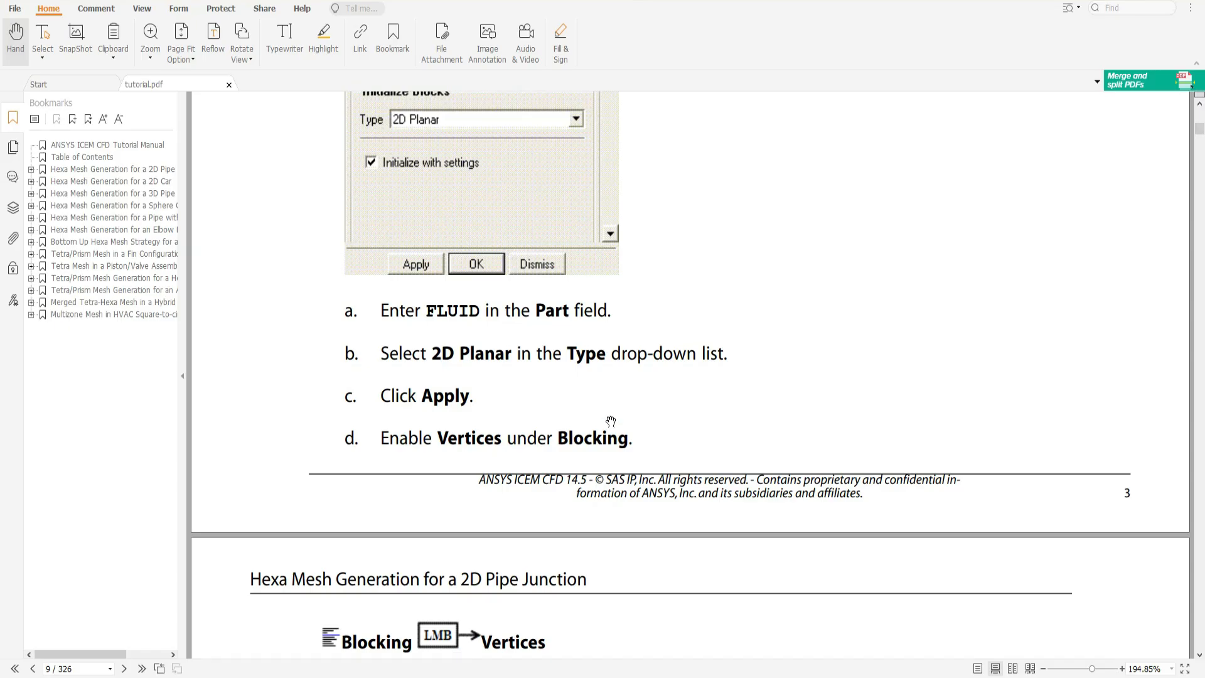
{"action": "scroll", "coordinate": [611, 421], "scroll_direction": "down", "scroll_amount": 5}
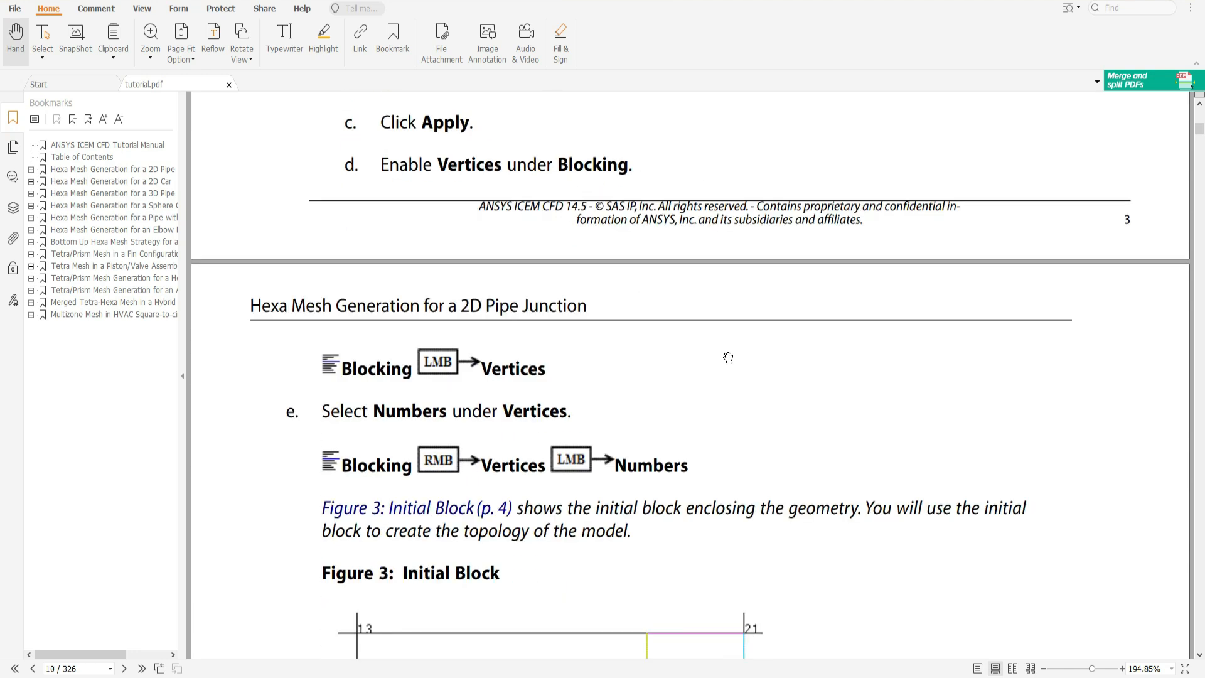
{"action": "scroll", "coordinate": [726, 356], "scroll_direction": "down", "scroll_amount": 1}
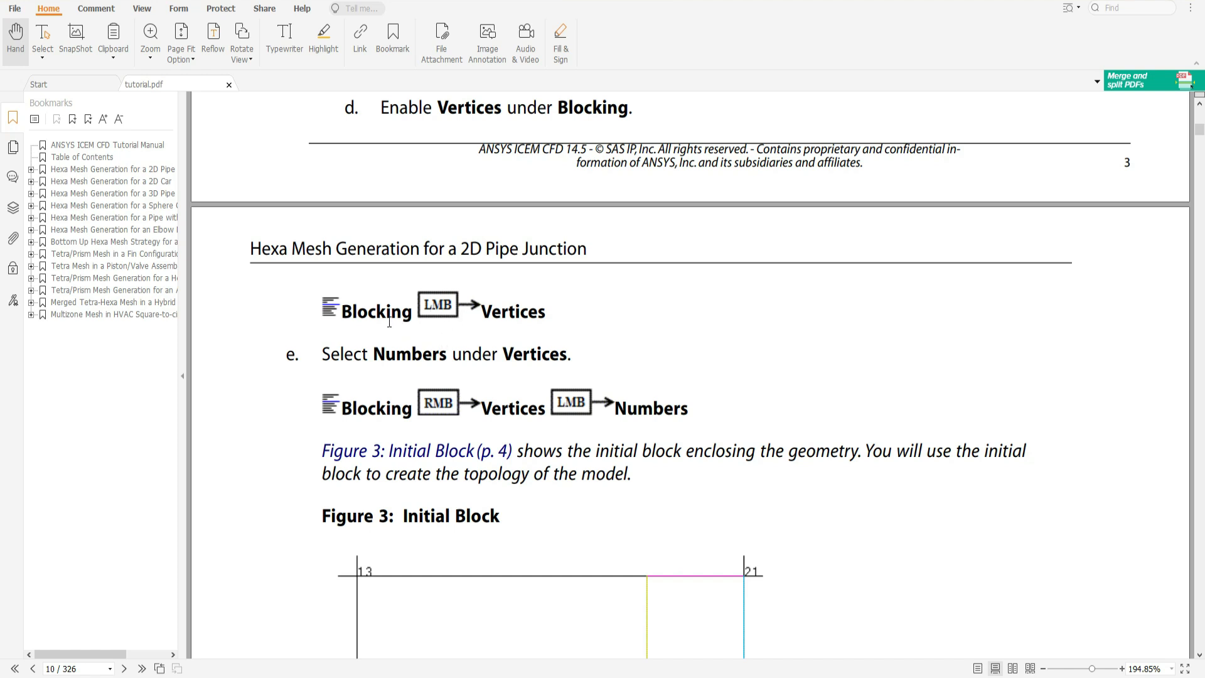
{"action": "key", "text": "alt+Tab"}
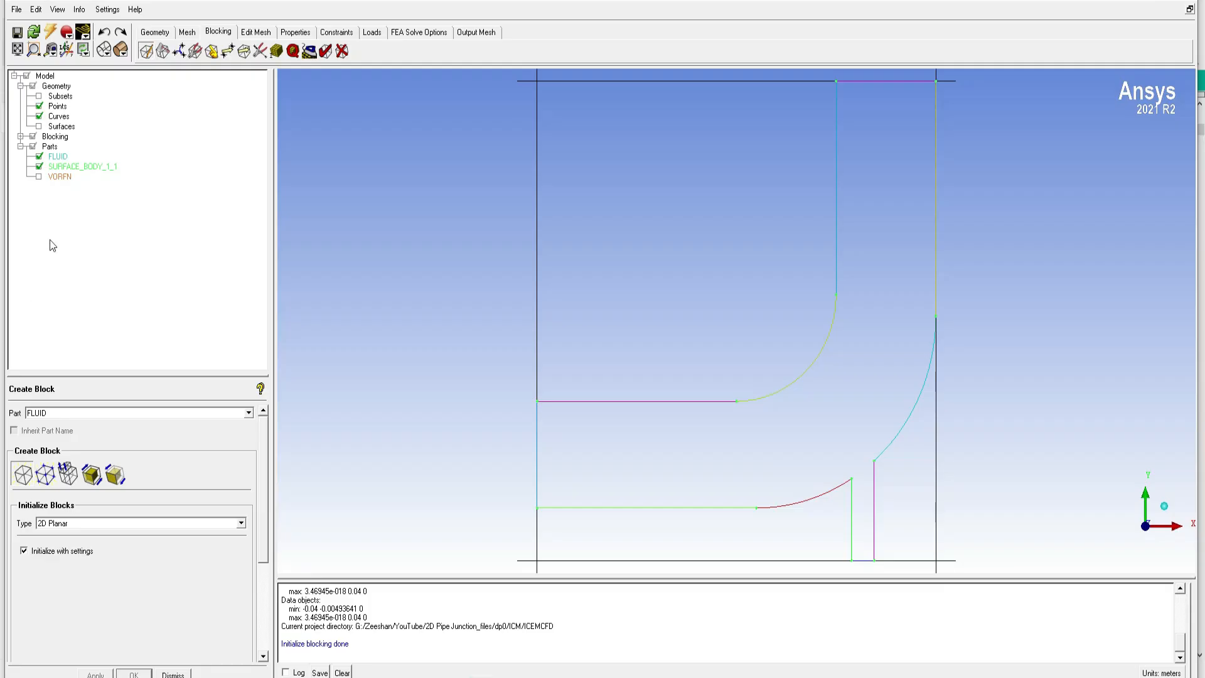
{"action": "left_click", "coordinate": [20, 137]}
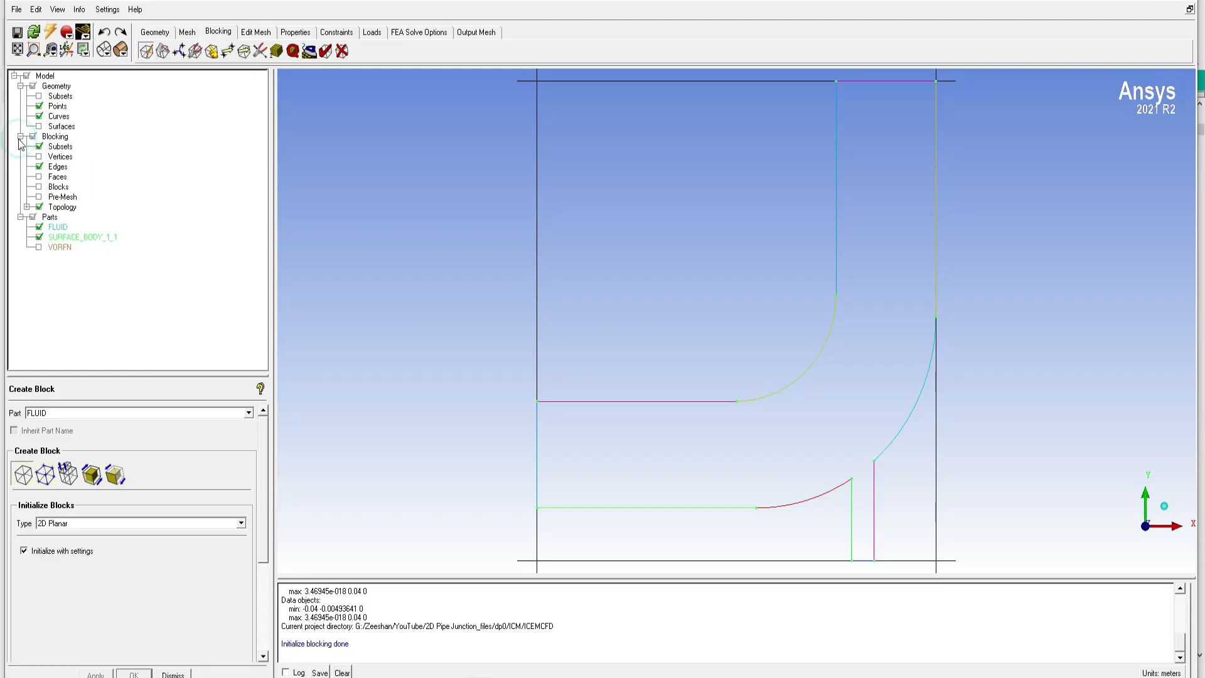
{"action": "right_click", "coordinate": [54, 144]}
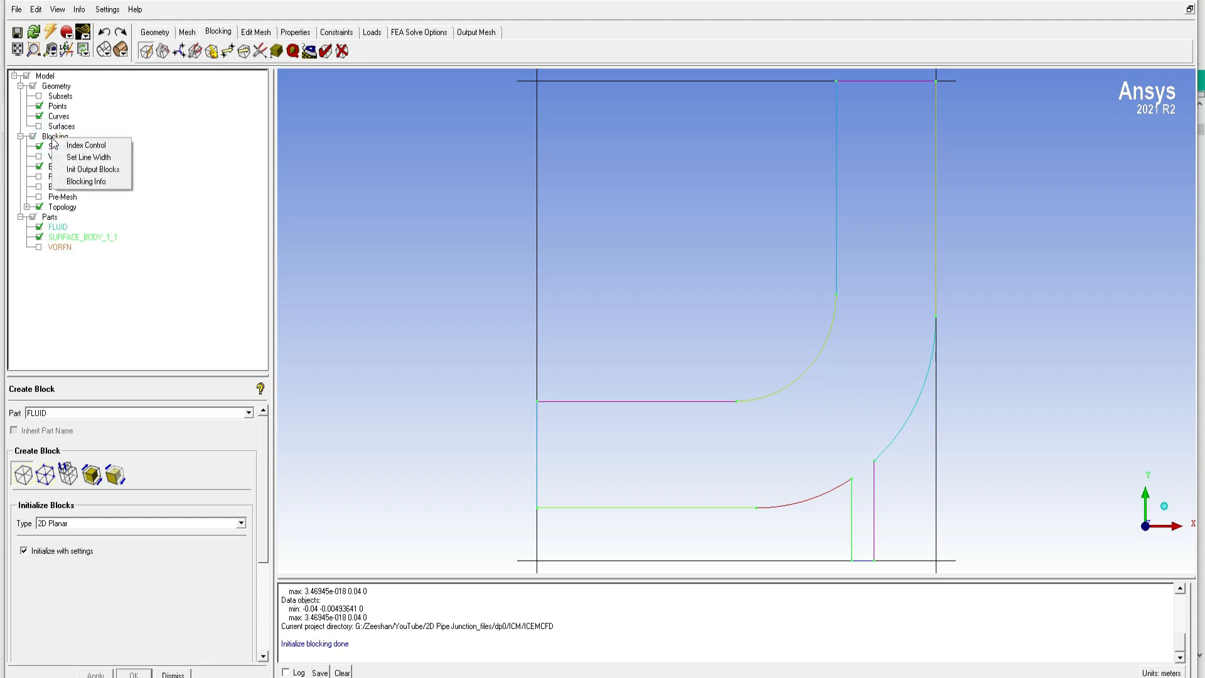
{"action": "left_click", "coordinate": [209, 186]}
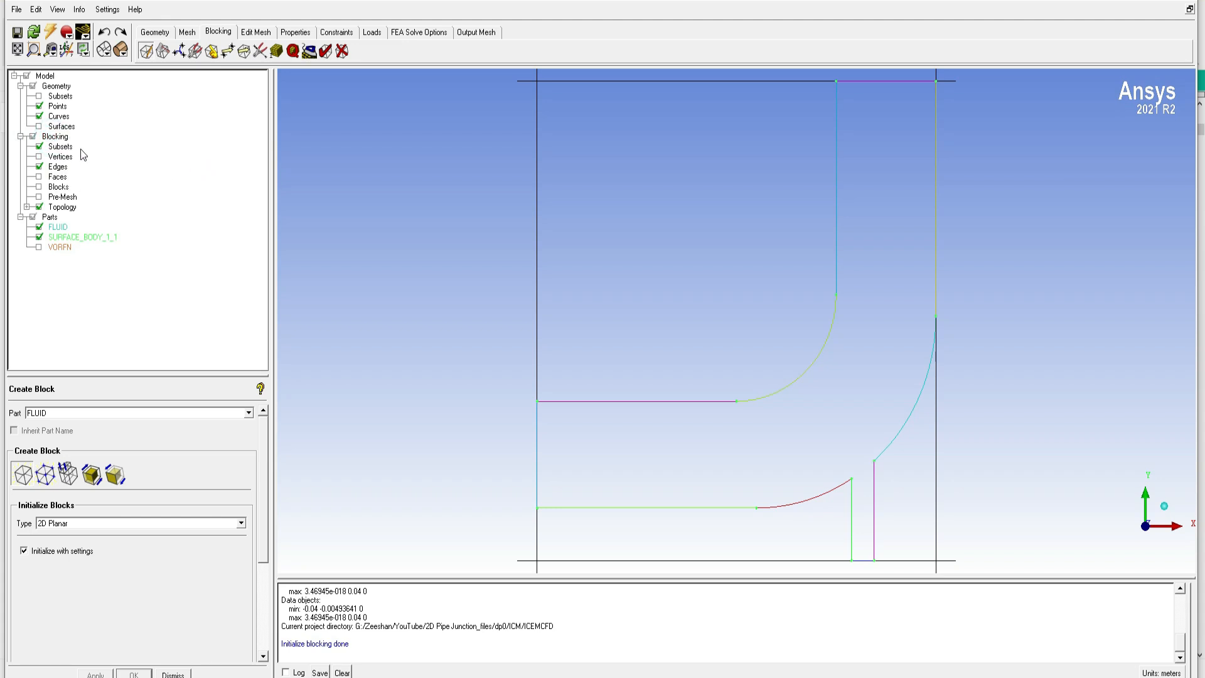
{"action": "left_click", "coordinate": [38, 158]}
{"action": "left_click", "coordinate": [39, 157]}
{"action": "left_click", "coordinate": [39, 157]}
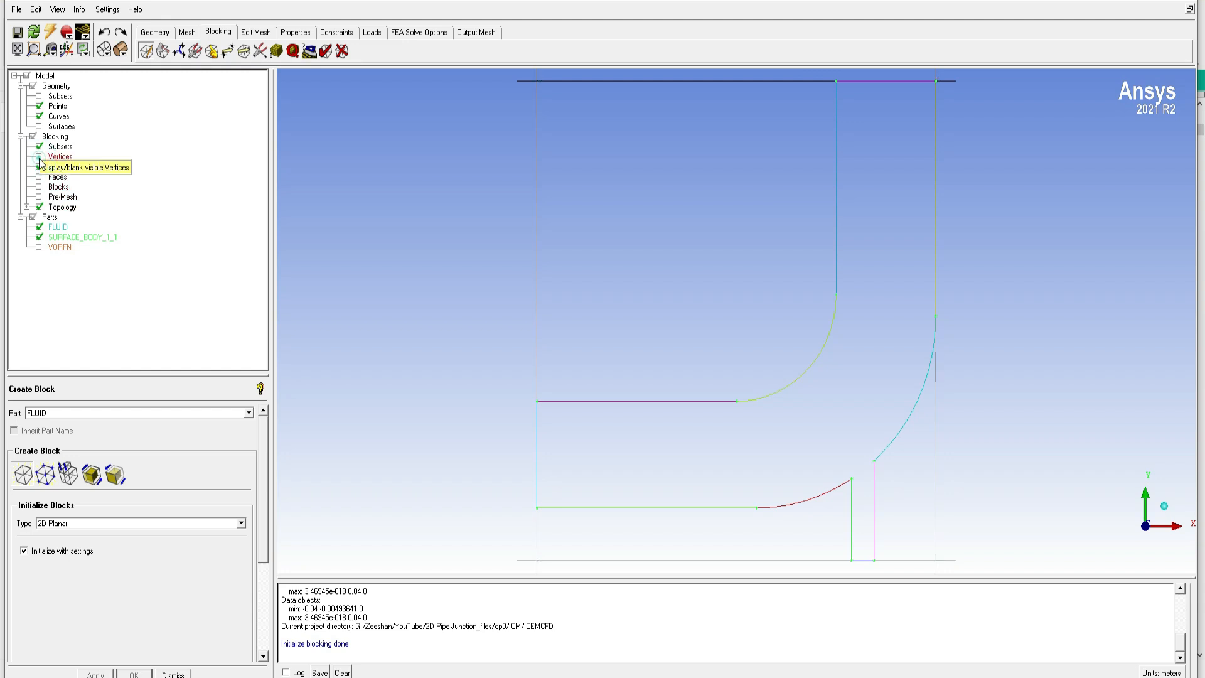
- Recheck the vertex numbering instructions in the tutorial PDF and set the blocking vertices in ICEM CFD to show Numbers
{"action": "left_click", "coordinate": [433, 677]}
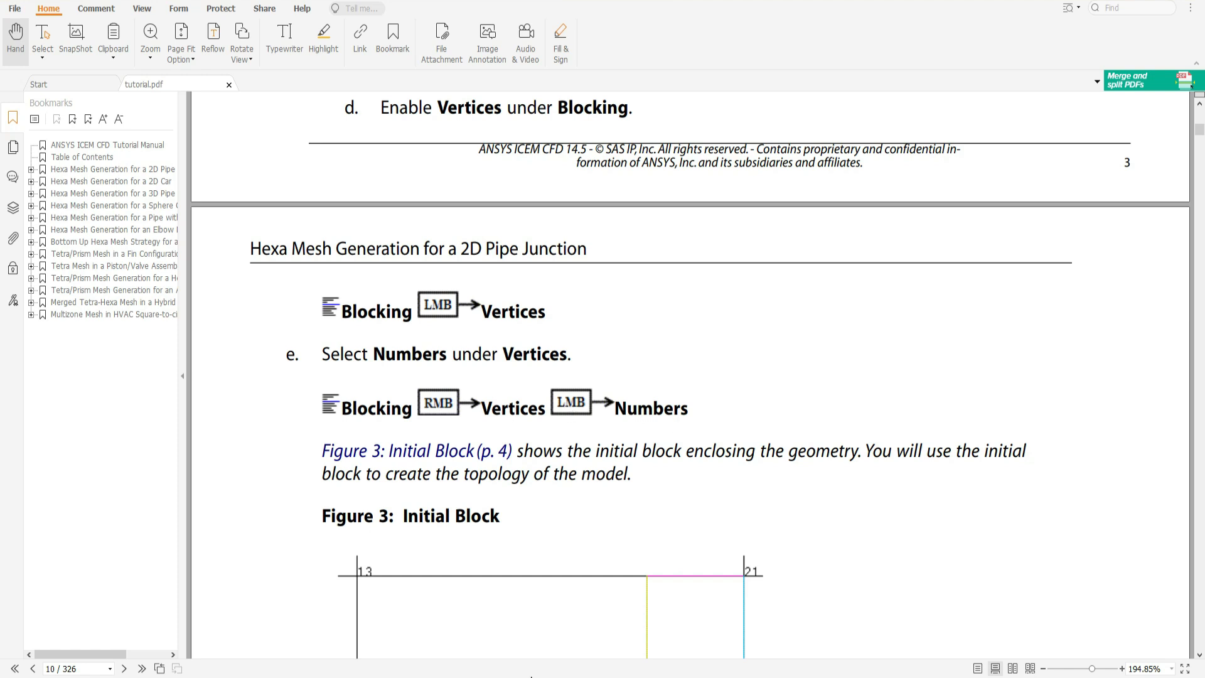
{"action": "key", "text": "alt+Tab"}
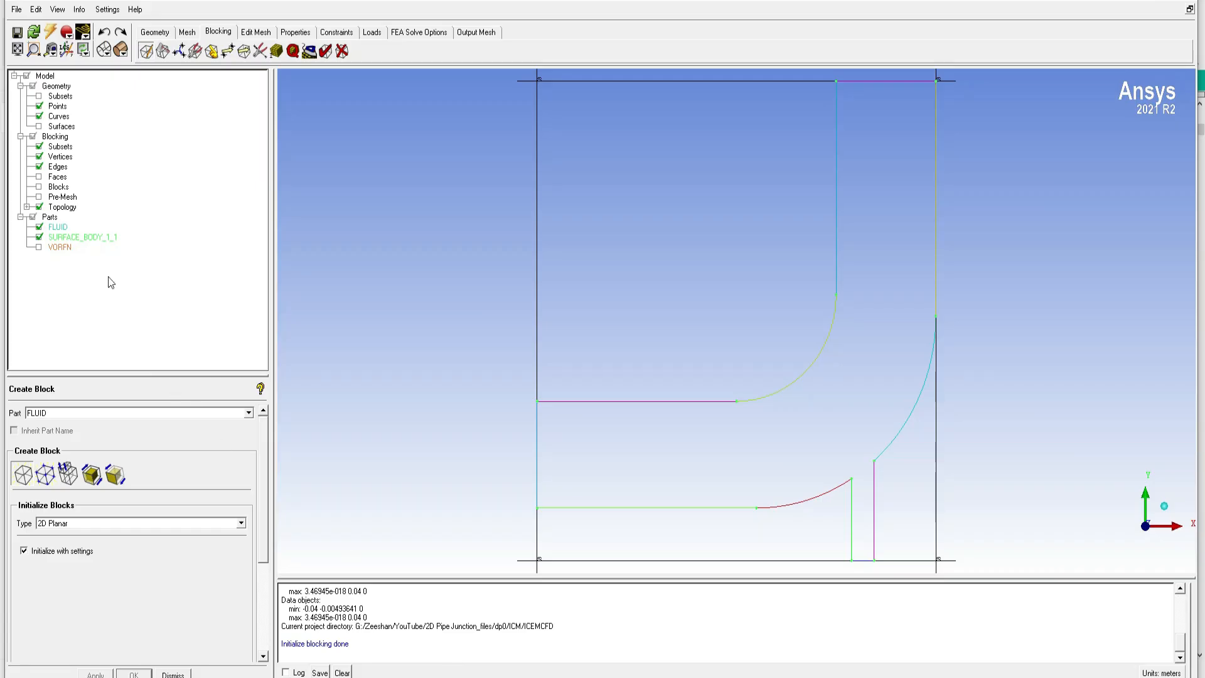
{"action": "right_click", "coordinate": [64, 161]}
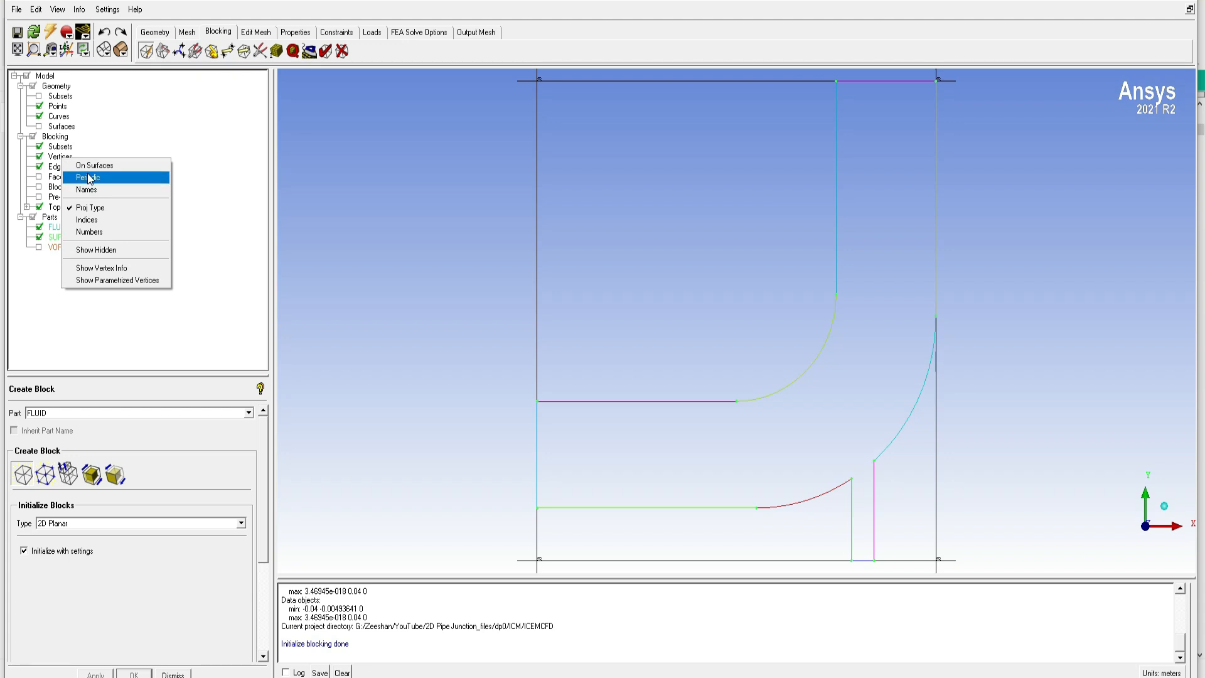
{"action": "left_click", "coordinate": [91, 233]}
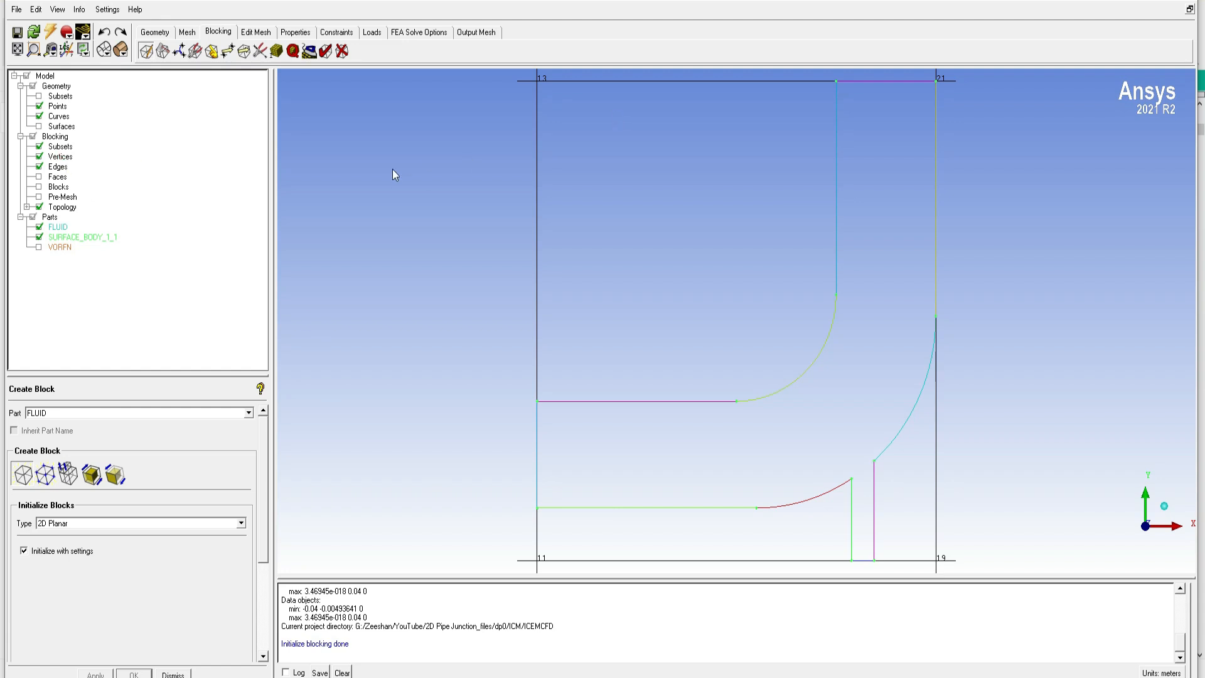
- Switch to the tutorial PDF and examine the Initial Block figure, the Show Composite note and the block splitting instructions
{"action": "key", "text": "alt+Tab"}
{"action": "left_click_drag", "start_coordinate": [487, 555], "coordinate": [548, 333]}
{"action": "left_click_drag", "start_coordinate": [570, 500], "coordinate": [606, 342]}
{"action": "left_click_drag", "start_coordinate": [592, 415], "coordinate": [624, 344]}
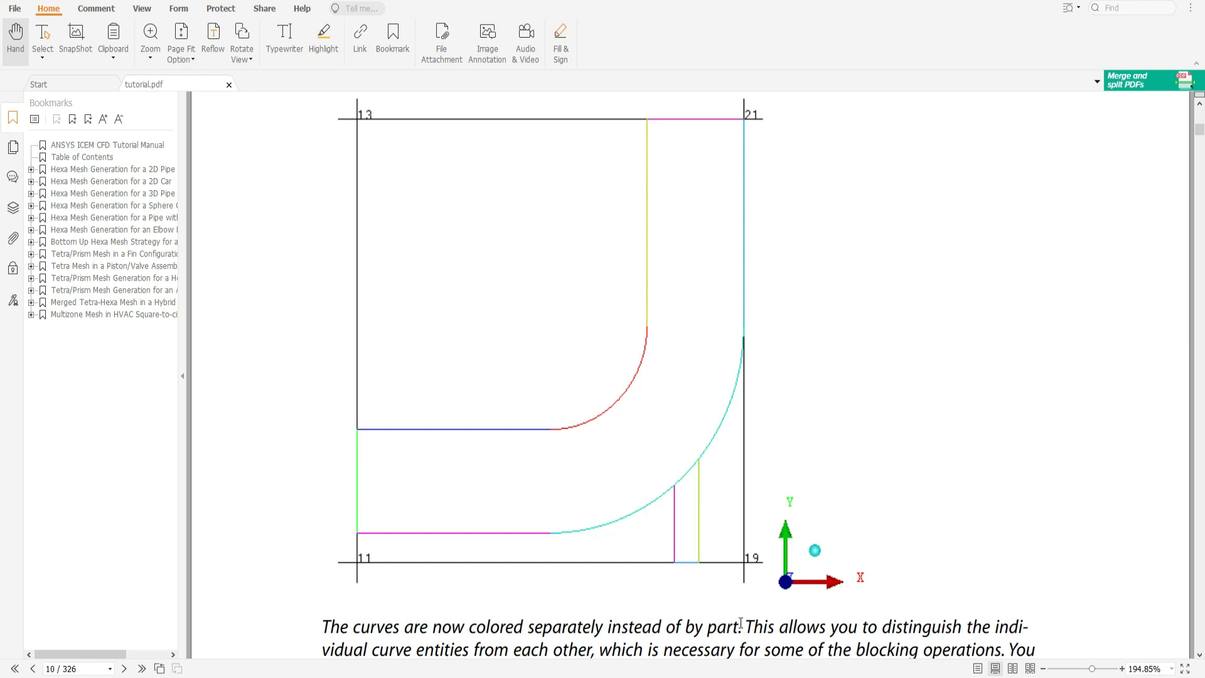
{"action": "left_click_drag", "start_coordinate": [741, 603], "coordinate": [751, 468]}
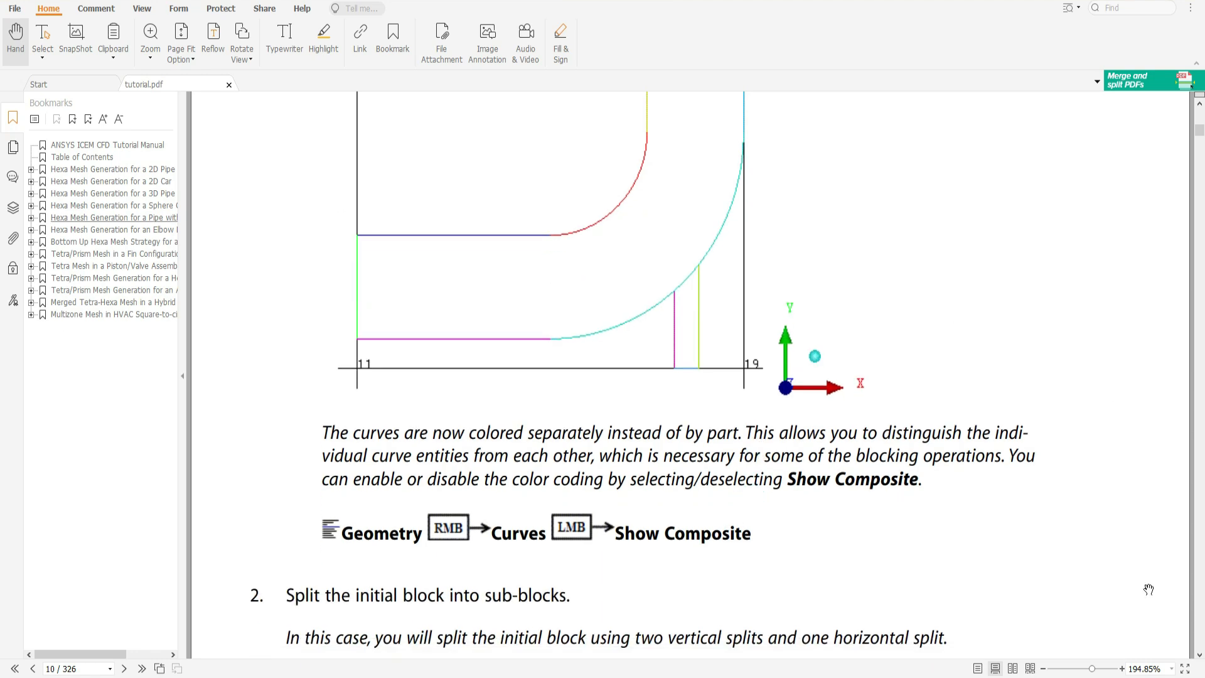
{"action": "scroll", "coordinate": [780, 641], "scroll_direction": "down", "scroll_amount": 3}
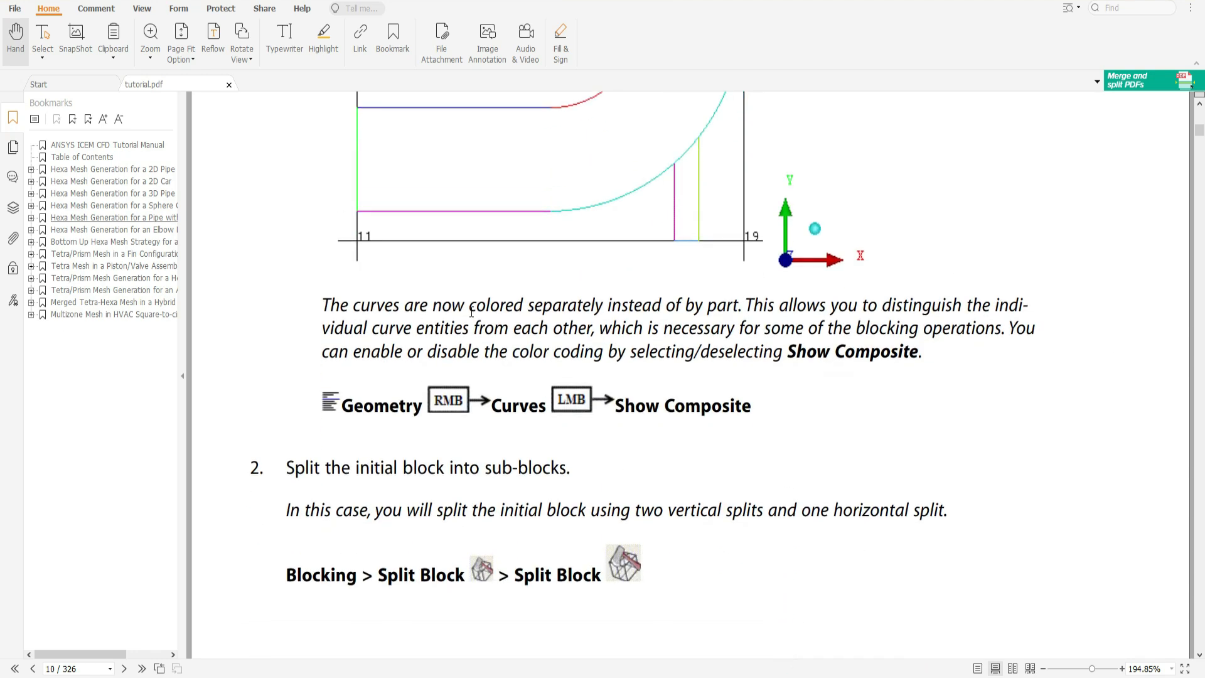